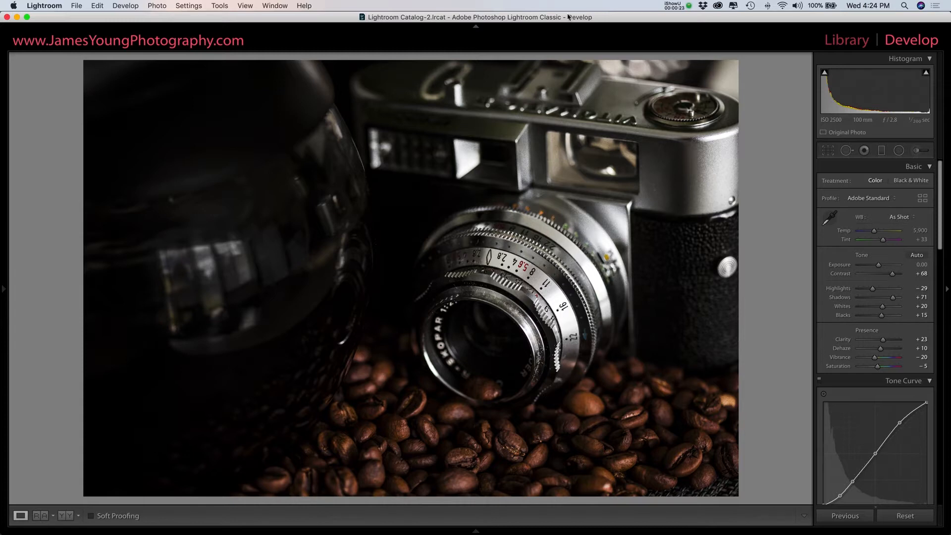
Compare the finished edit of the camera photo with its original version.
key("backslash")
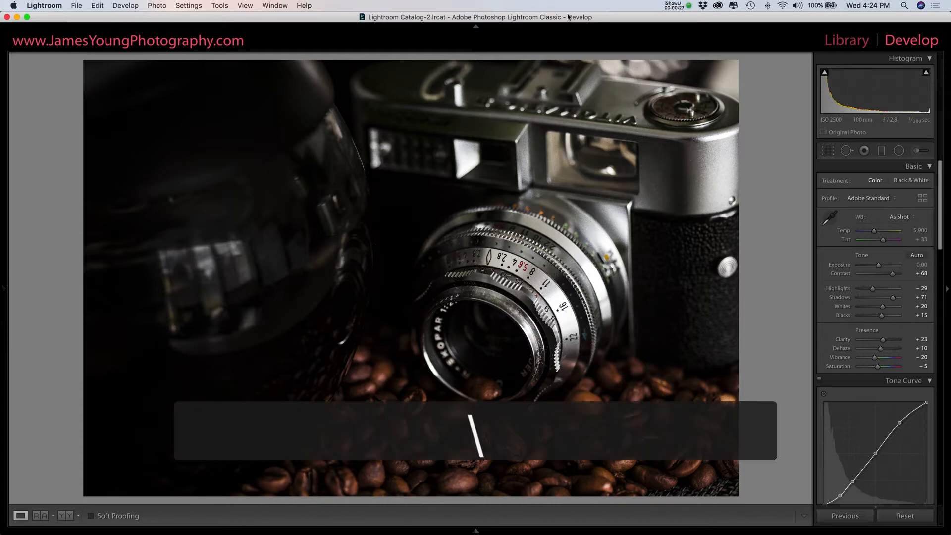
key("backslash")
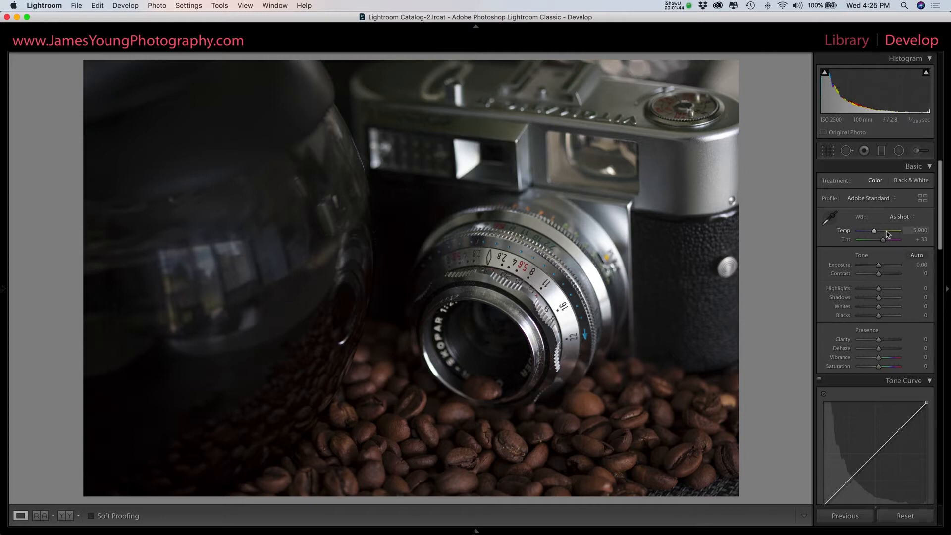
Shape the RGB tone curve into an S with three points, lowering the shadow point and raising the highlight point.
scroll(888, 235, "down", 3)
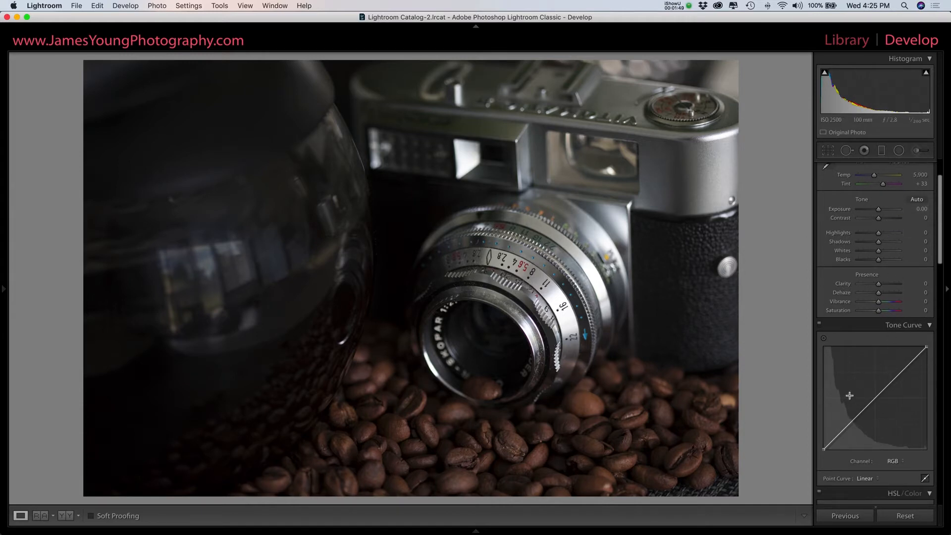
left_click(901, 367)
left_click(874, 396)
left_click(849, 423)
left_click_drag(849, 423, 849, 427)
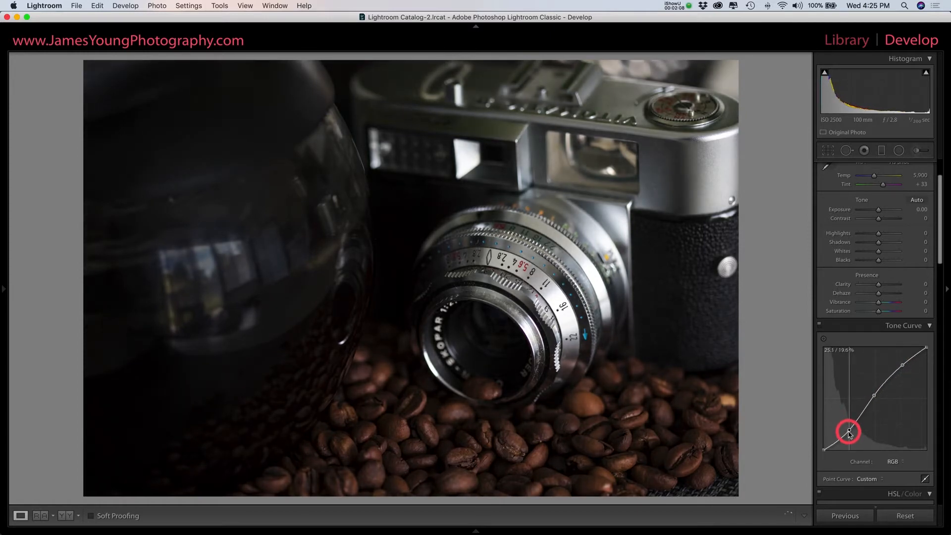
left_click_drag(902, 367, 901, 363)
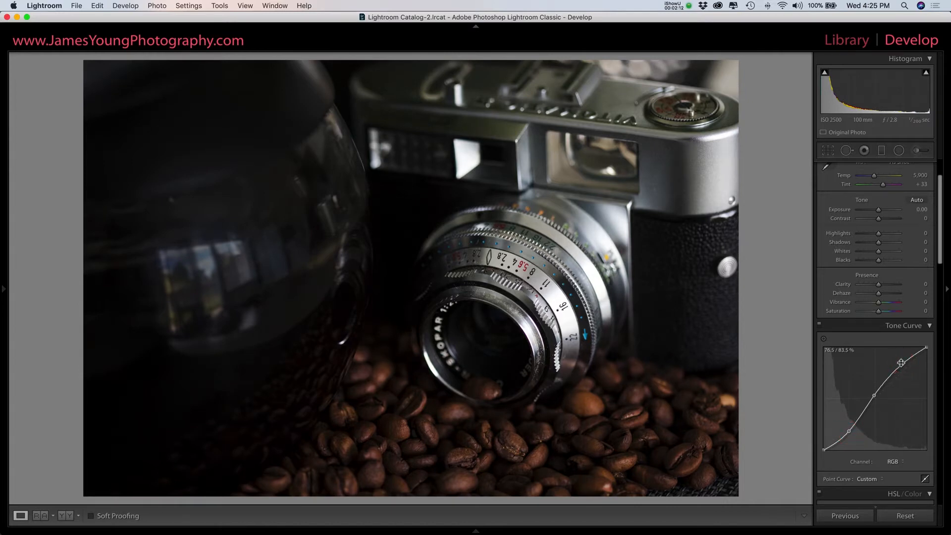
left_click_drag(901, 362, 902, 362)
Set the photo's Contrast to +69 and Highlights to -32.
scroll(871, 347, "up", 3)
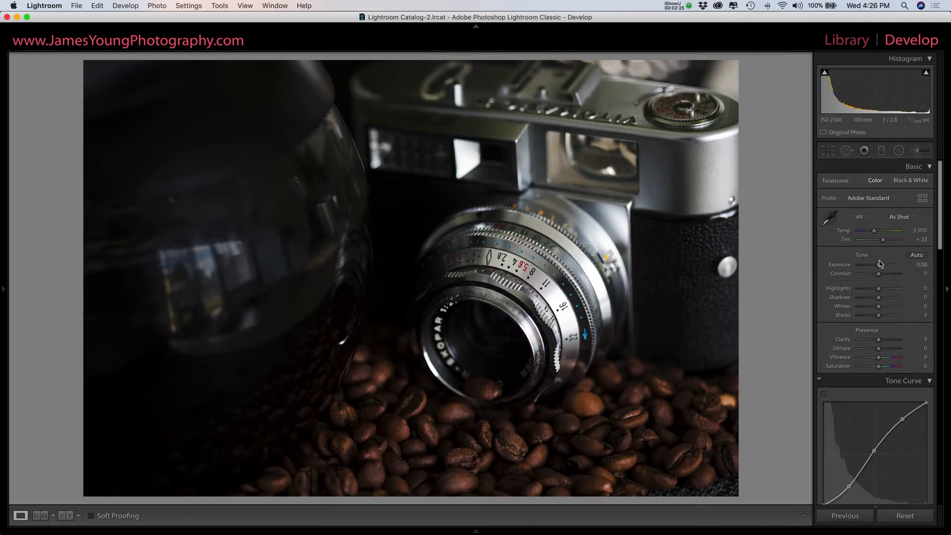
left_click(887, 279)
left_click_drag(888, 279, 893, 275)
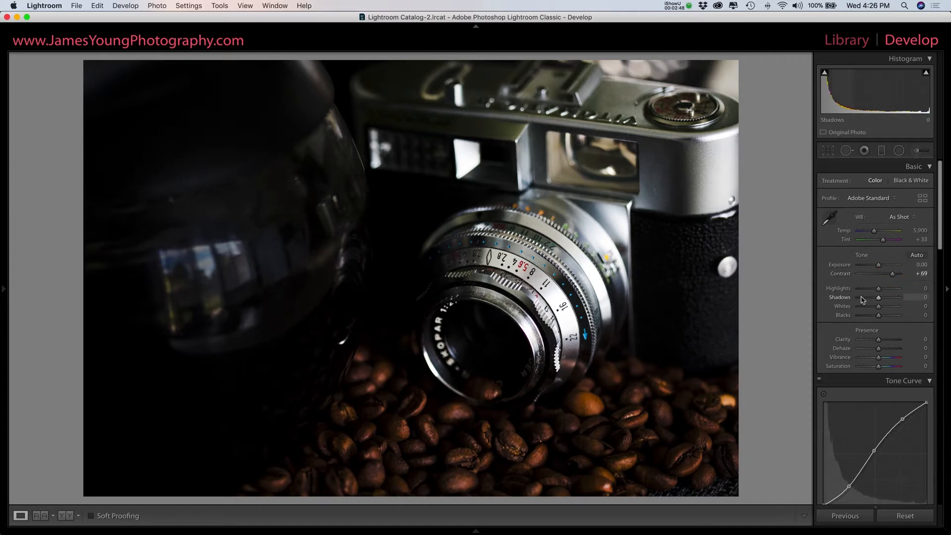
left_click_drag(878, 289, 871, 289)
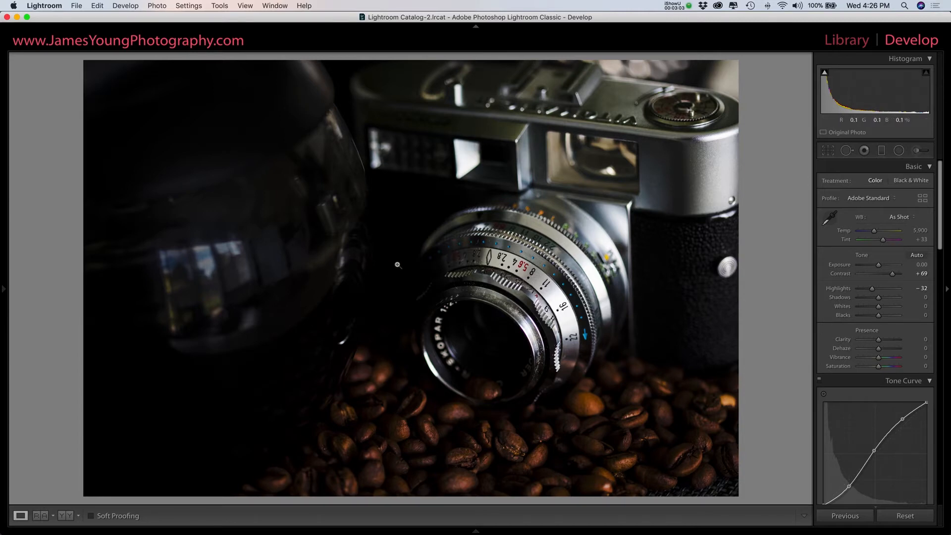
Set Shadows to +71, Whites to +20 and Blacks to +15 in the Tone adjustments.
left_click(894, 300)
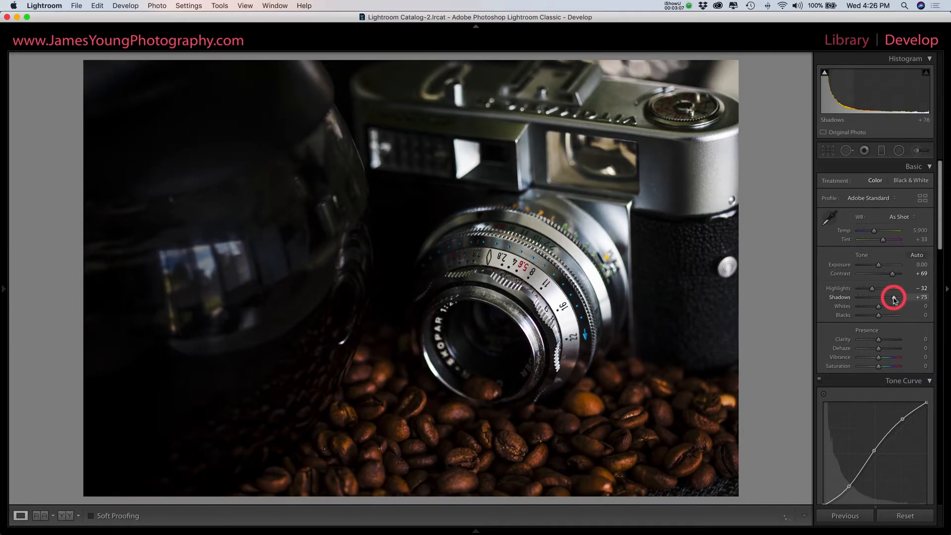
left_click_drag(895, 299, 894, 300)
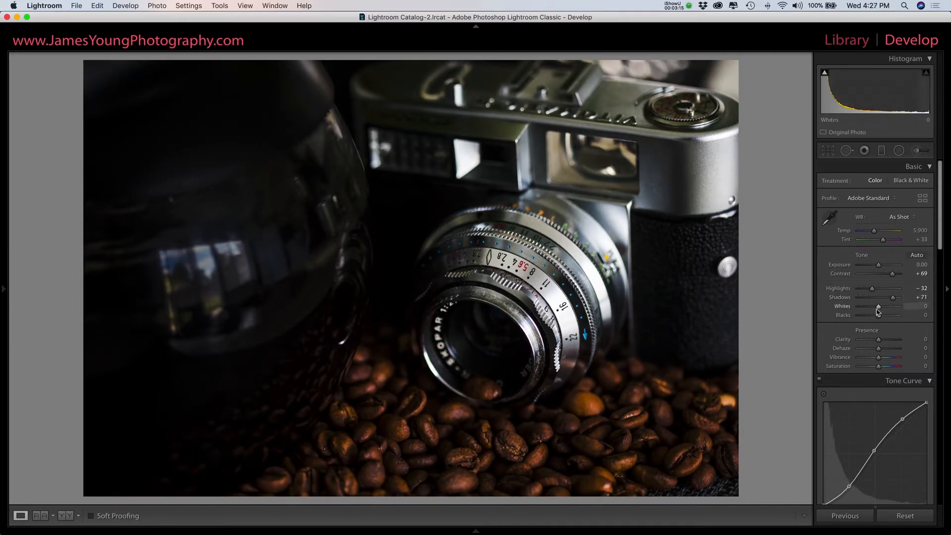
left_click_drag(880, 310, 887, 306)
left_click_drag(880, 317, 884, 316)
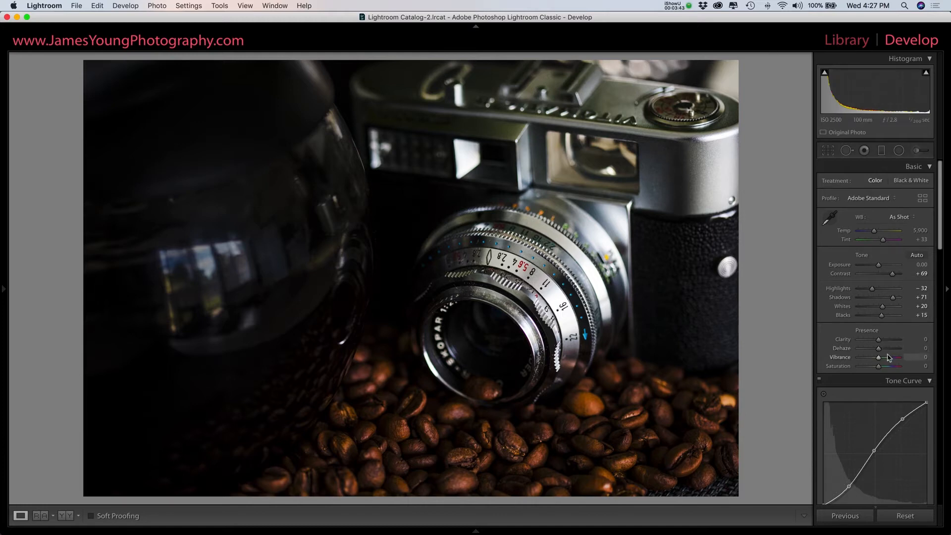
Set Clarity to +25, undoing a trial of an extreme value, and set Dehaze to +10.
left_click_drag(878, 341, 884, 335)
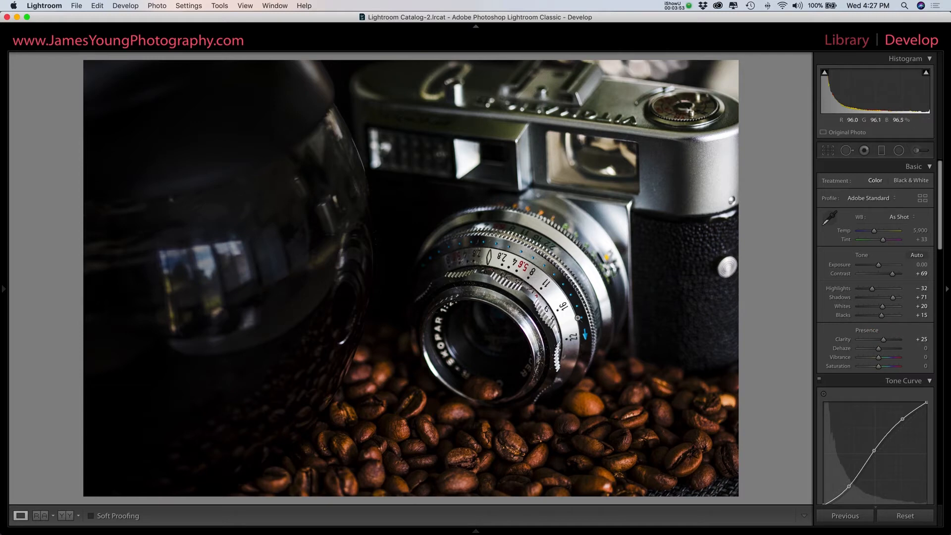
left_click(901, 341)
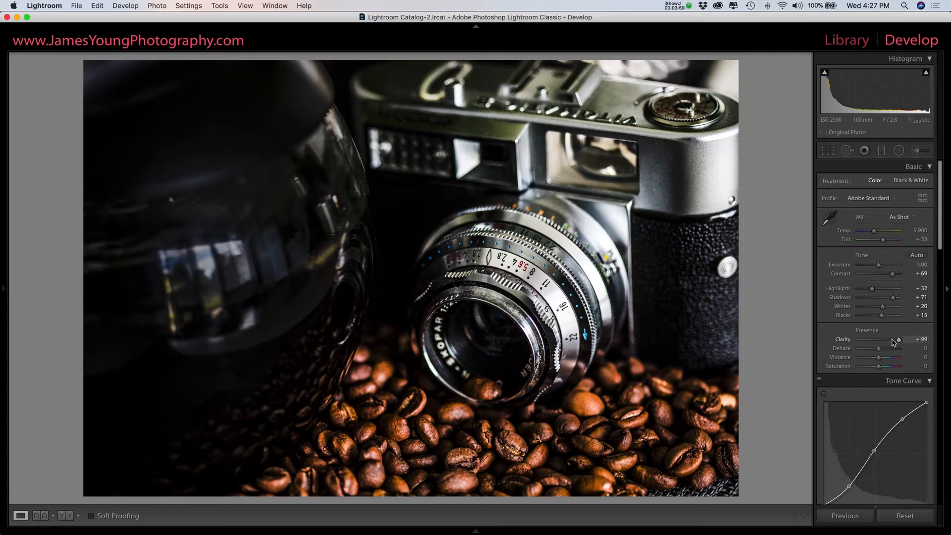
key("super+z")
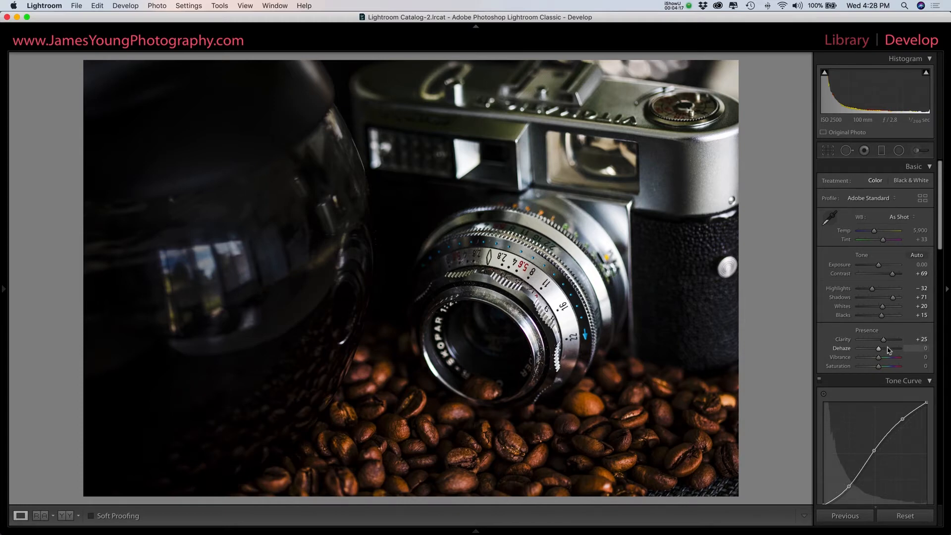
key("Up")
key("Up")
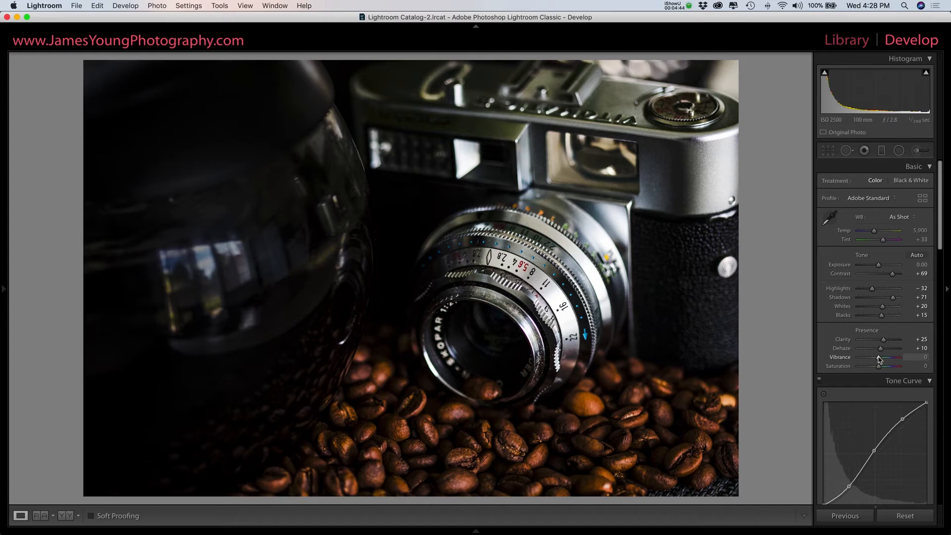
Mute the photo's colours by setting Vibrance to -20 and Saturation to -5.
key("Down")
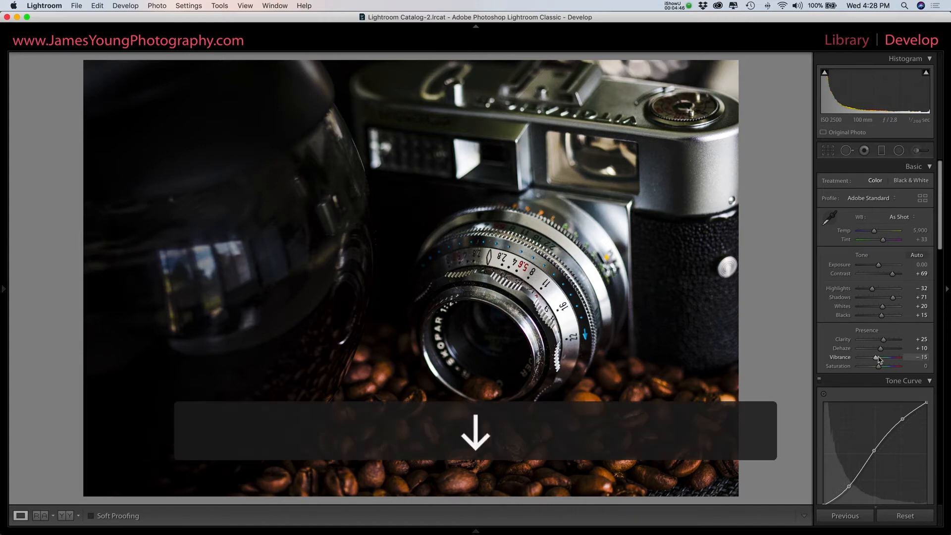
key("Down")
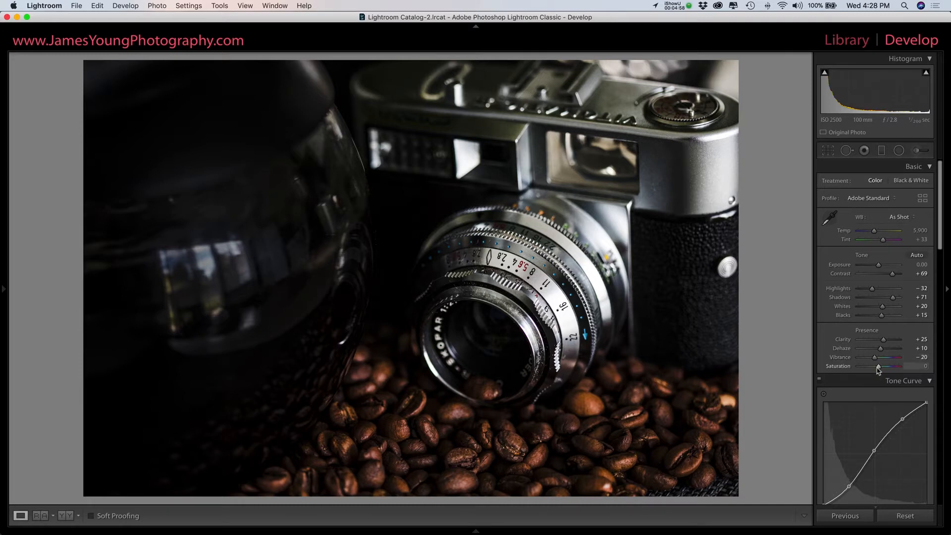
left_click_drag(877, 367, 877, 369)
Compare the photo before and after the basic and tone curve adjustments.
key("backslash")
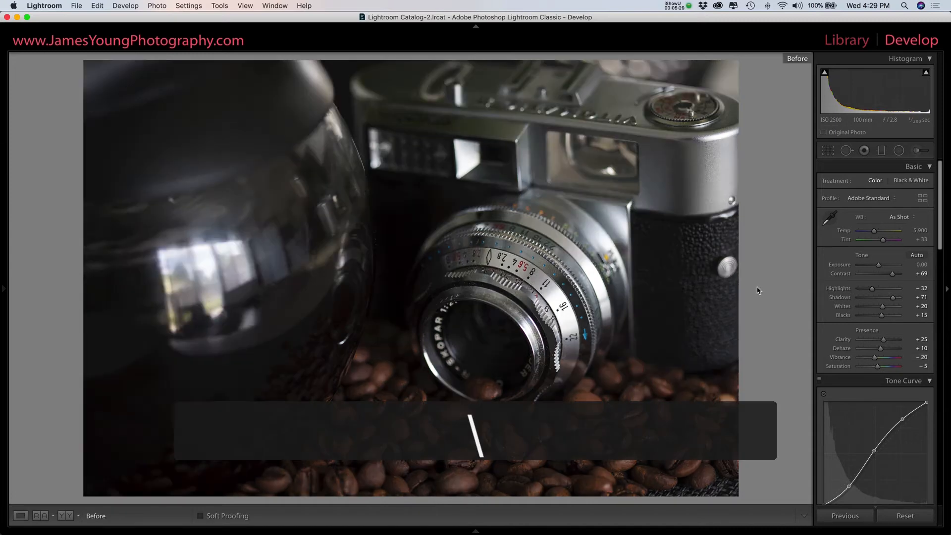
key("backslash")
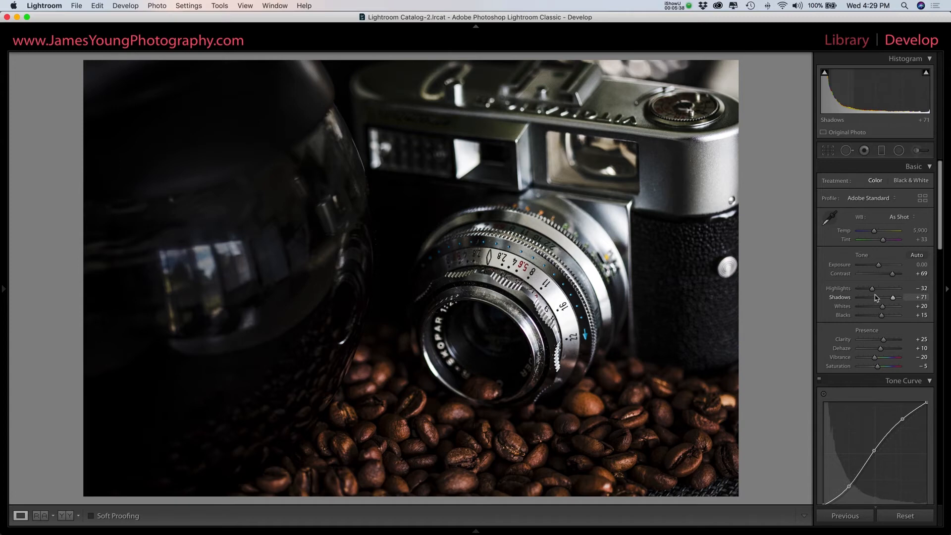
Reduce the HSL saturation of Aqua to -57, Blue to -71, Purple to -50 and Magenta to -31.
scroll(875, 297, "down", 10)
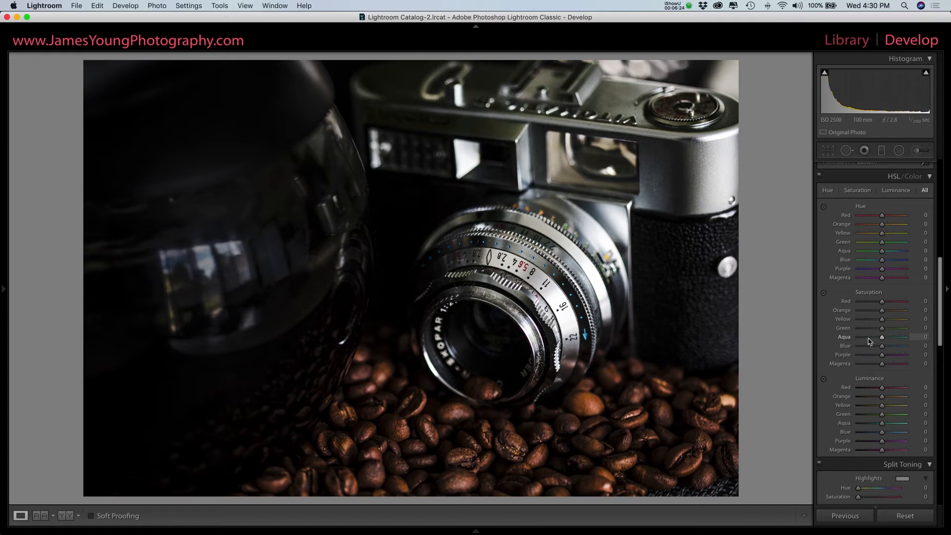
left_click_drag(869, 339, 869, 337)
left_click_drag(867, 348, 866, 348)
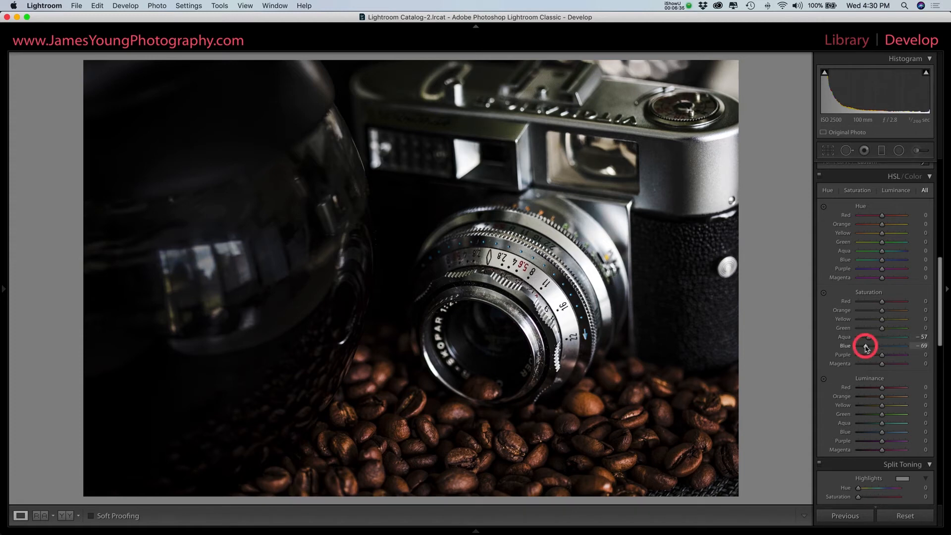
left_click_drag(866, 349, 874, 365)
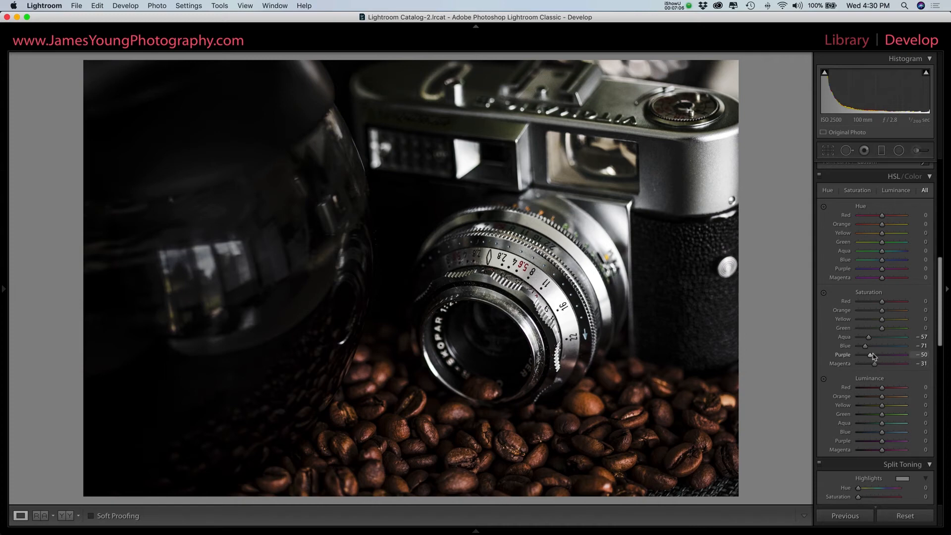
Reduce the HSL luminance of Aqua to -56, Blue to -74, Purple to -56 and Magenta to -30.
scroll(872, 355, "down", 2)
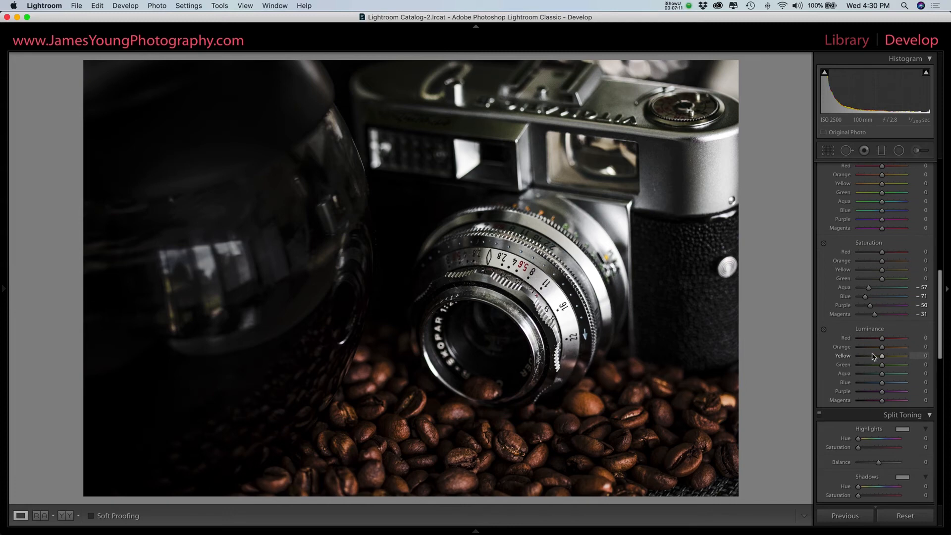
scroll(873, 356, "down", 1)
left_click_drag(881, 370, 869, 391)
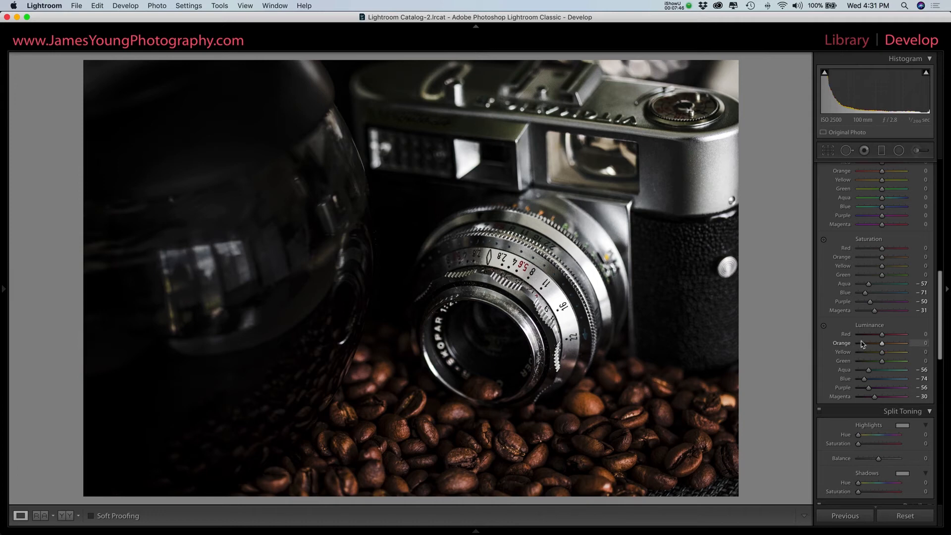
Switch the HSL adjustments off and back on to compare their effect on the photo.
scroll(862, 343, "up", 3)
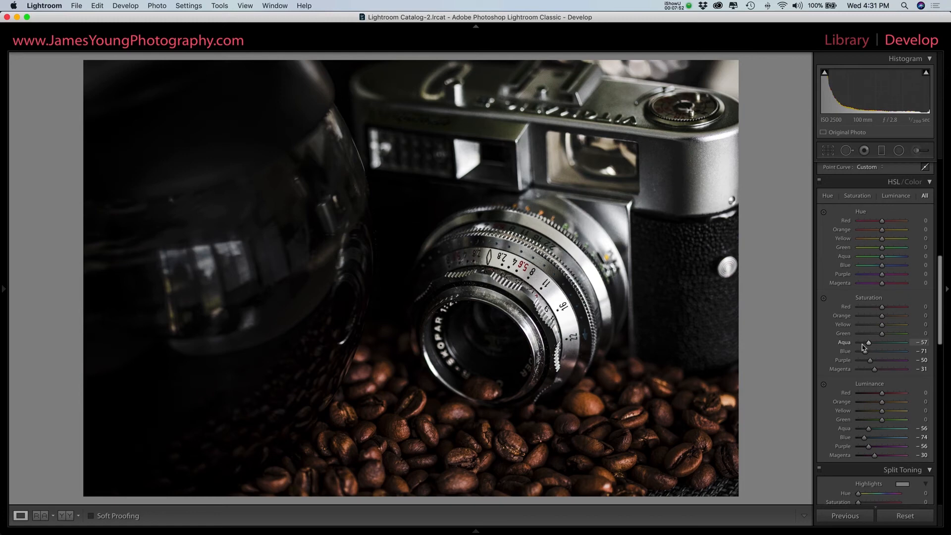
left_click(819, 182)
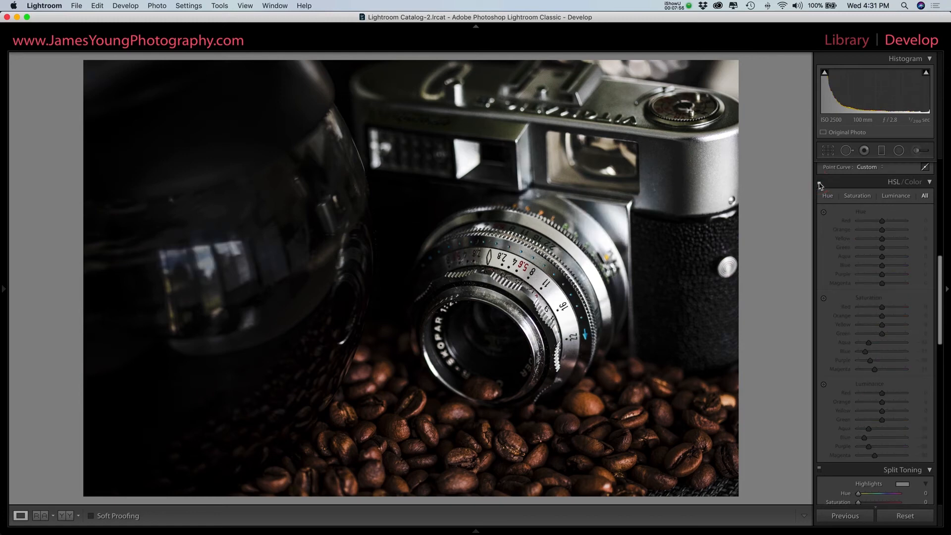
left_click(819, 183)
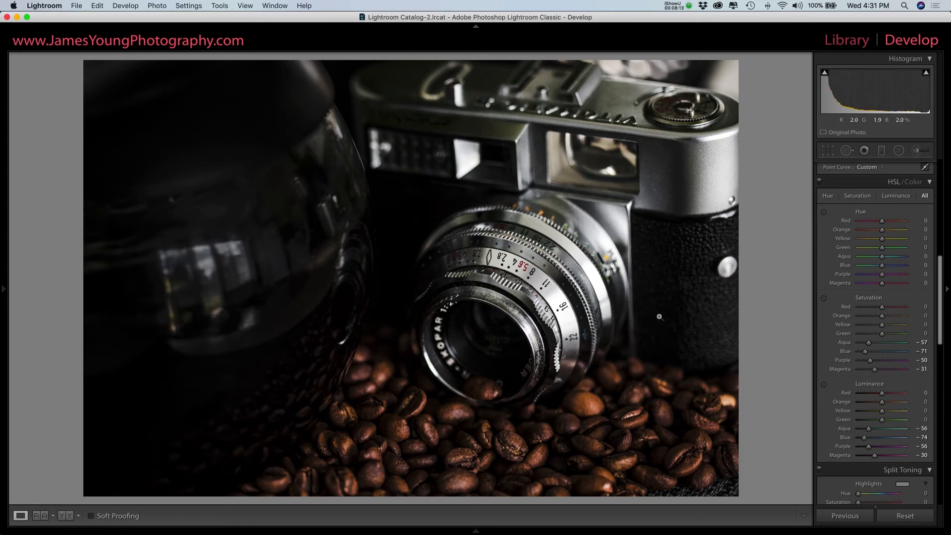
Tint the Split Toning shadows warm yellow at hue 55, and bring their saturation slightly below 14.
scroll(862, 315, "down", 1)
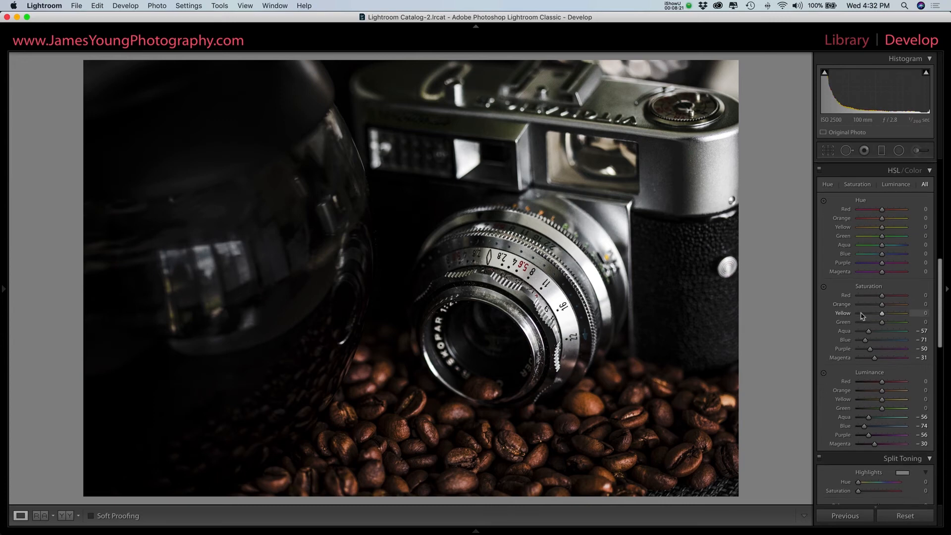
scroll(862, 315, "down", 5)
scroll(862, 316, "down", 2)
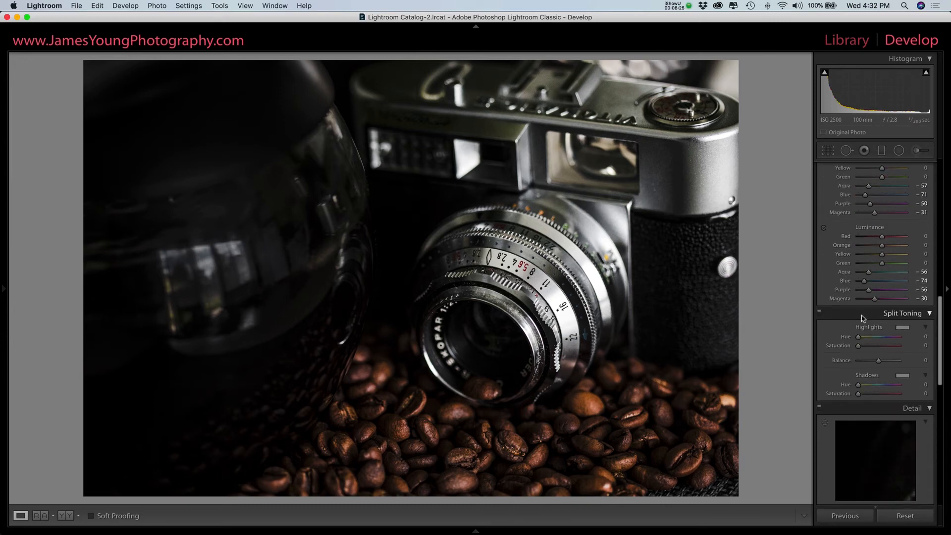
scroll(861, 317, "down", 3)
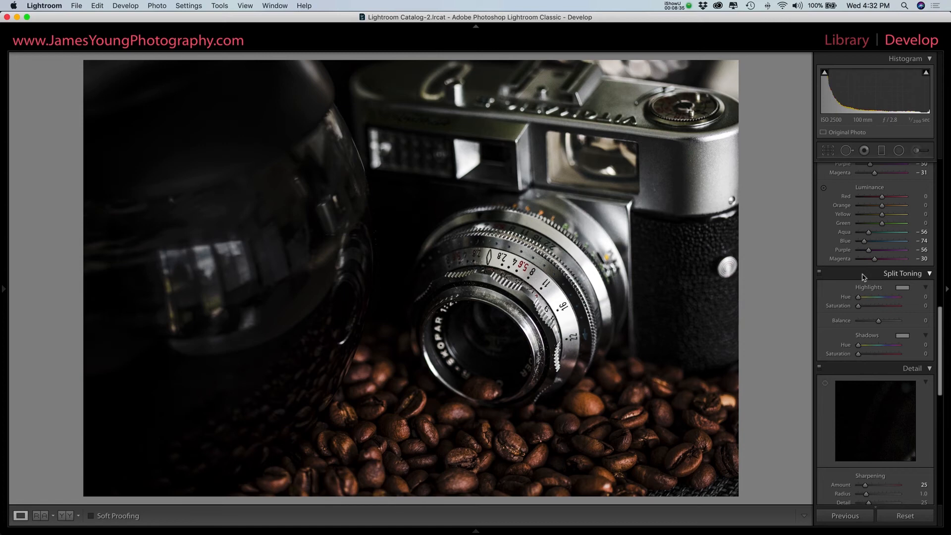
left_click(903, 339)
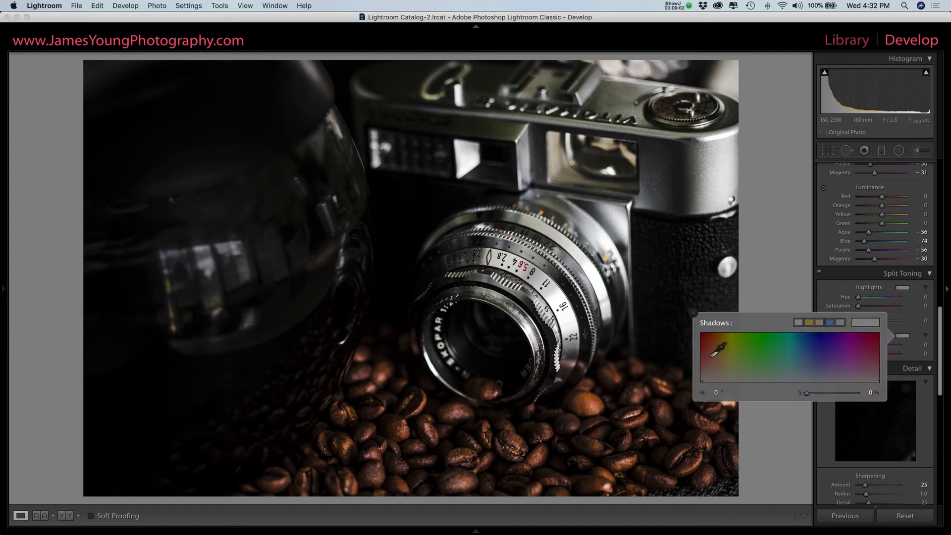
left_click(731, 373)
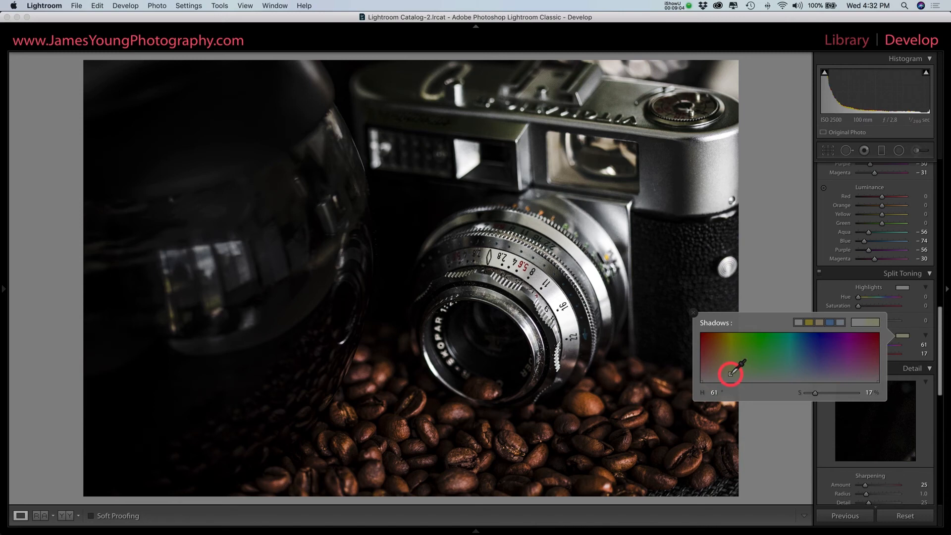
left_click_drag(731, 374, 727, 375)
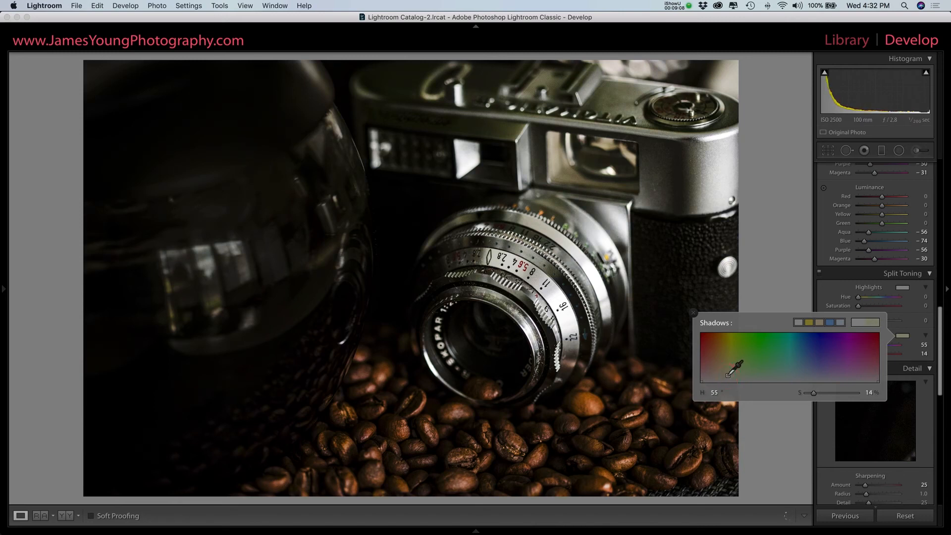
left_click(693, 314)
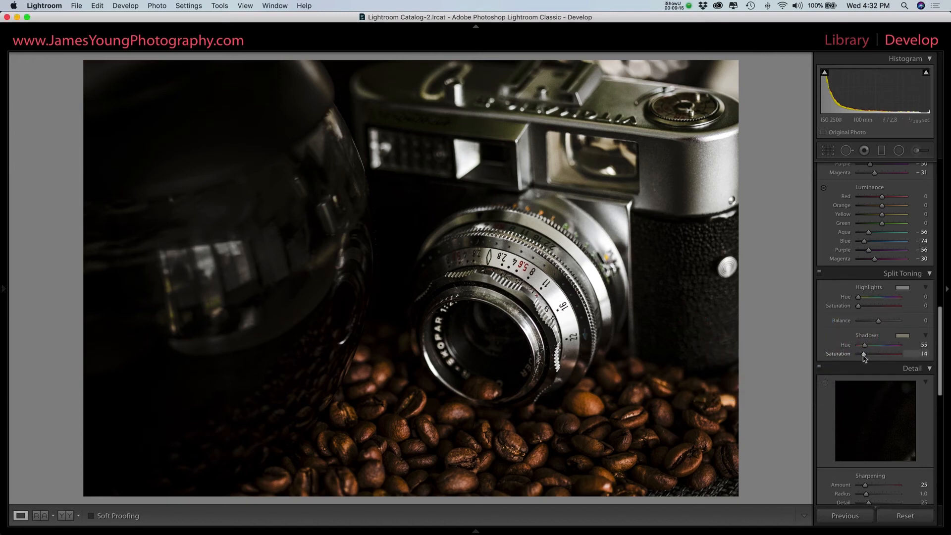
left_click_drag(864, 357, 861, 355)
Switch the Split Toning adjustments off and back on to compare their effect on the photo.
left_click(821, 275)
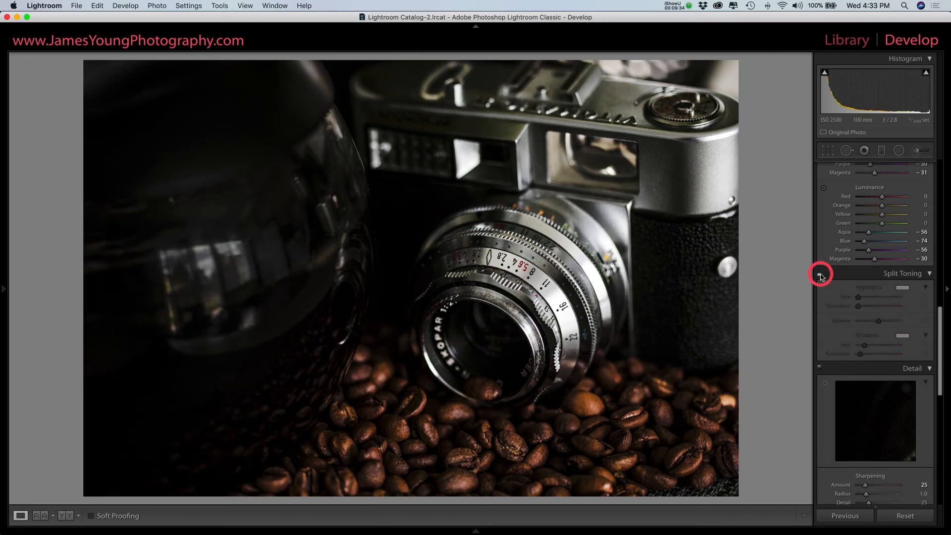
left_click(820, 275)
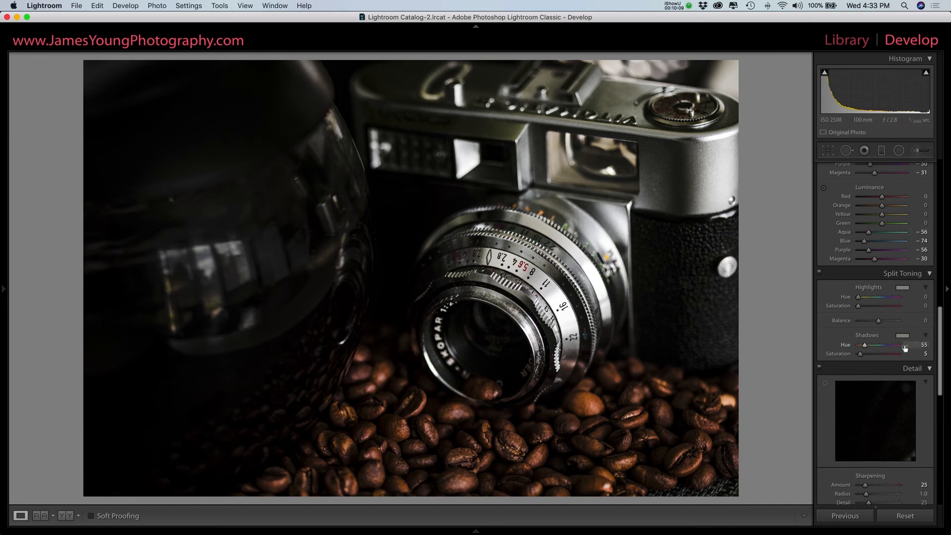
Raise the sharpening amount to 78 and the luminance noise reduction to 34.
scroll(883, 400, "down", 10)
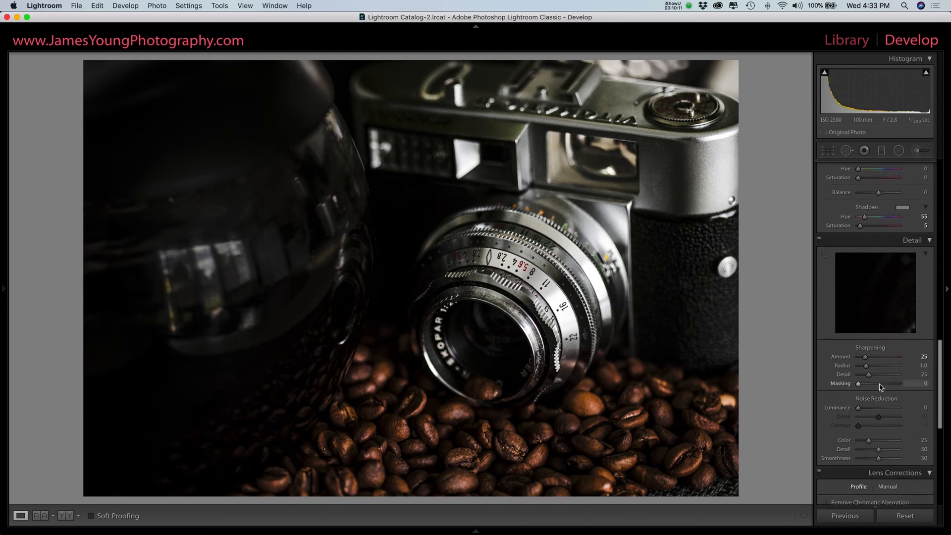
left_click_drag(871, 263, 880, 264)
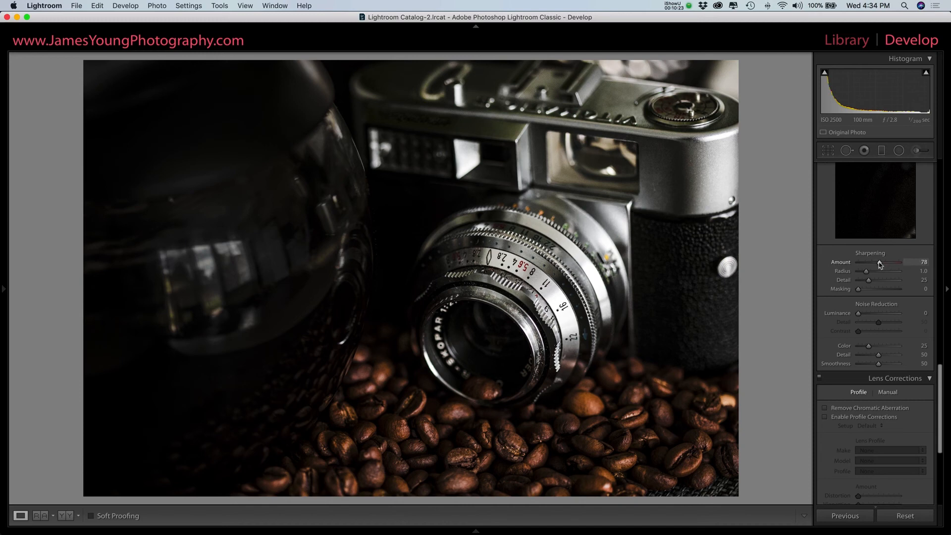
scroll(877, 268, "down", 2)
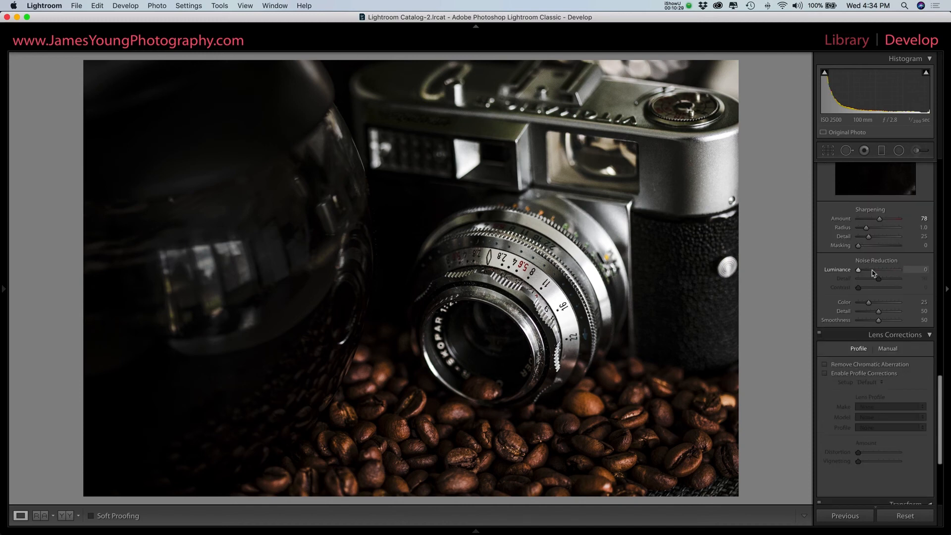
left_click_drag(872, 273, 874, 273)
scroll(867, 254, "down", 1)
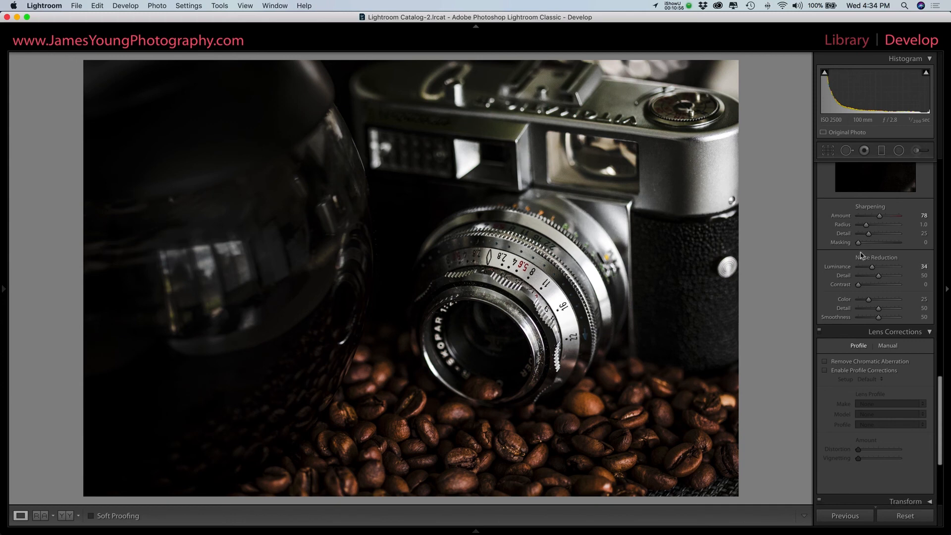
Try a grain amount of 51 on the photo and reset it to 0.
scroll(865, 277, "down", 8)
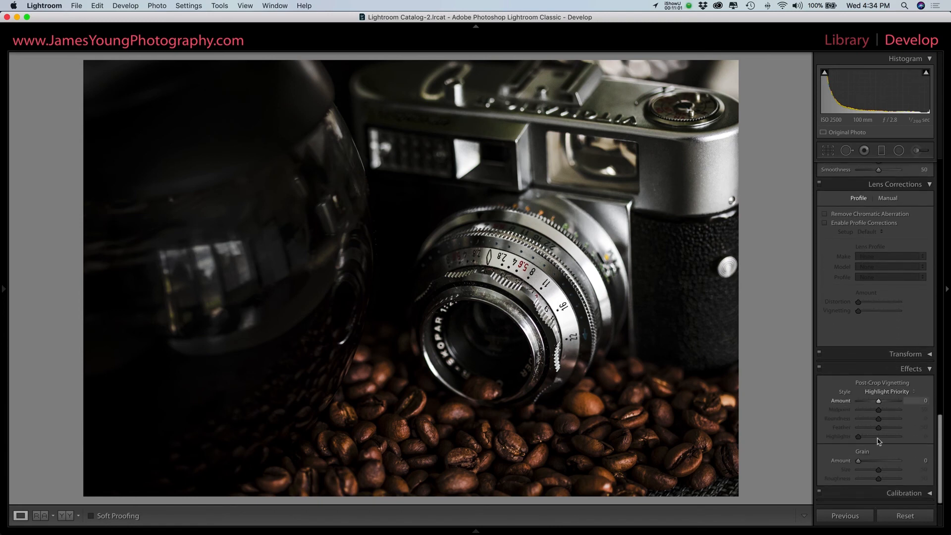
left_click(879, 461)
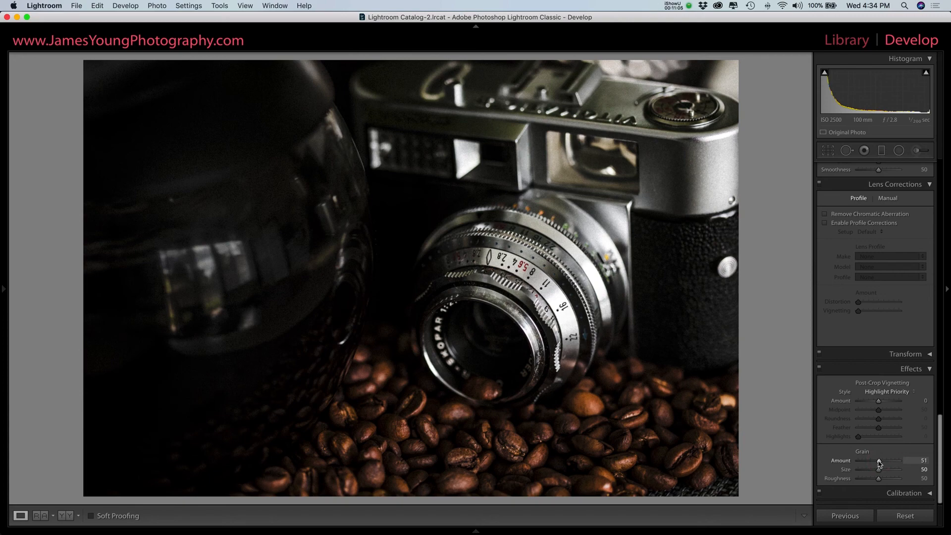
double_click(879, 462)
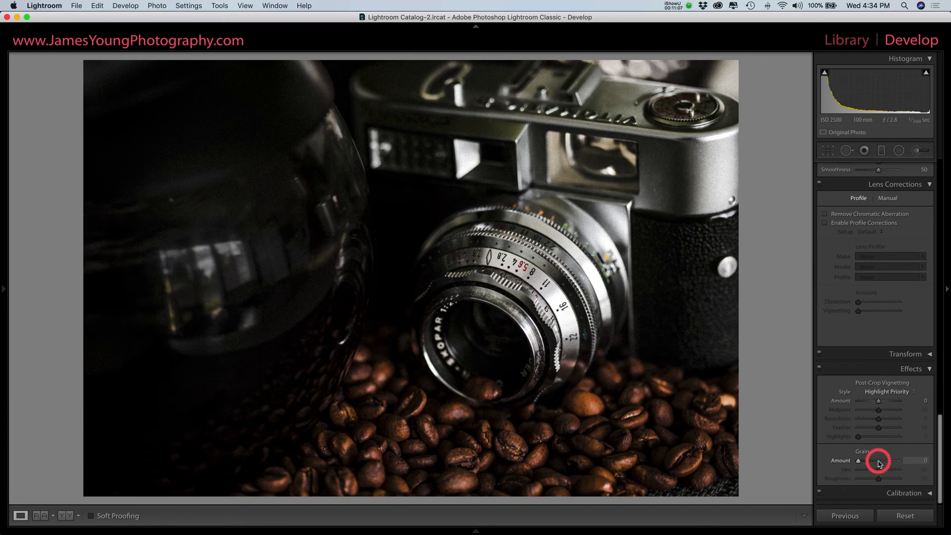